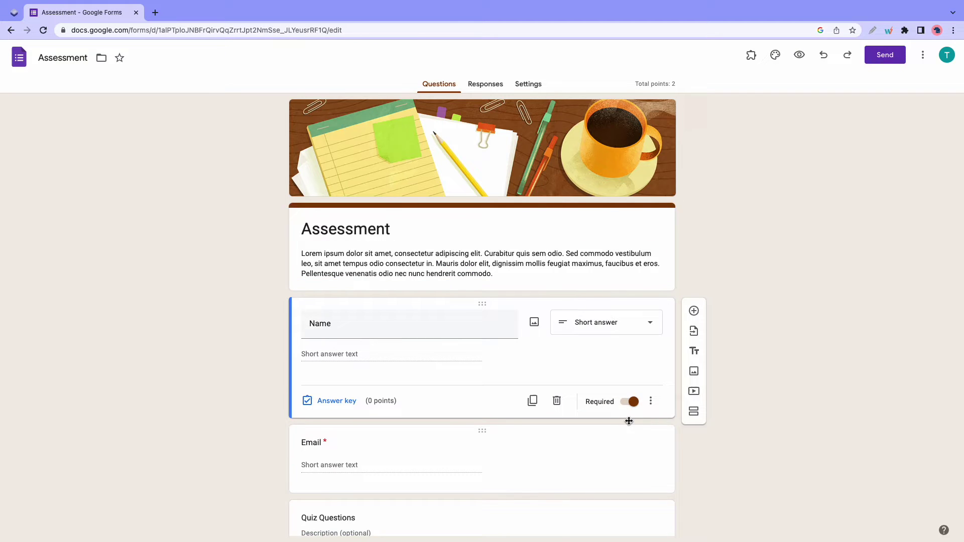
pyautogui.scroll(-2, 543, 292)
pyautogui.scroll(-1, 543, 292)
pyautogui.scroll(-2, 543, 293)
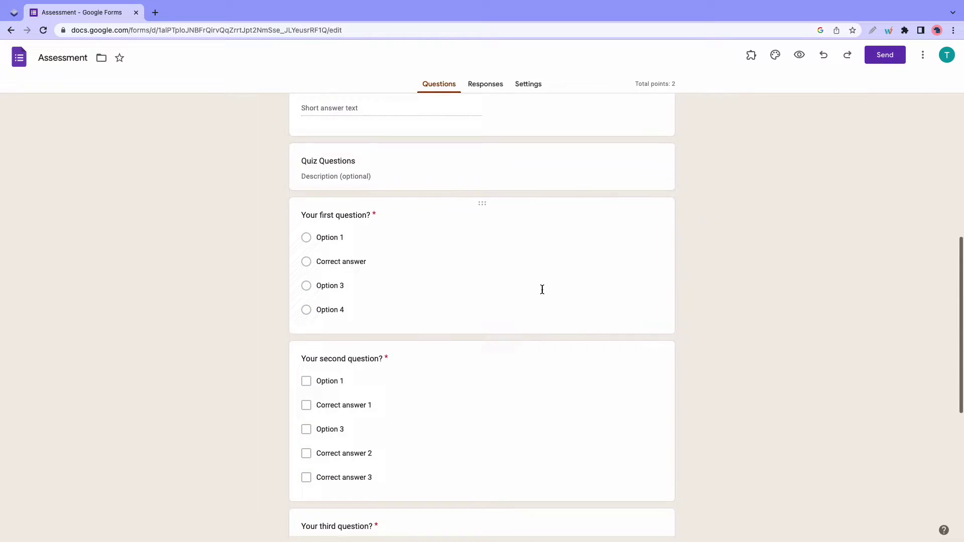
pyautogui.scroll(-1, 543, 292)
pyautogui.scroll(-1, 542, 293)
pyautogui.scroll(-1, 543, 292)
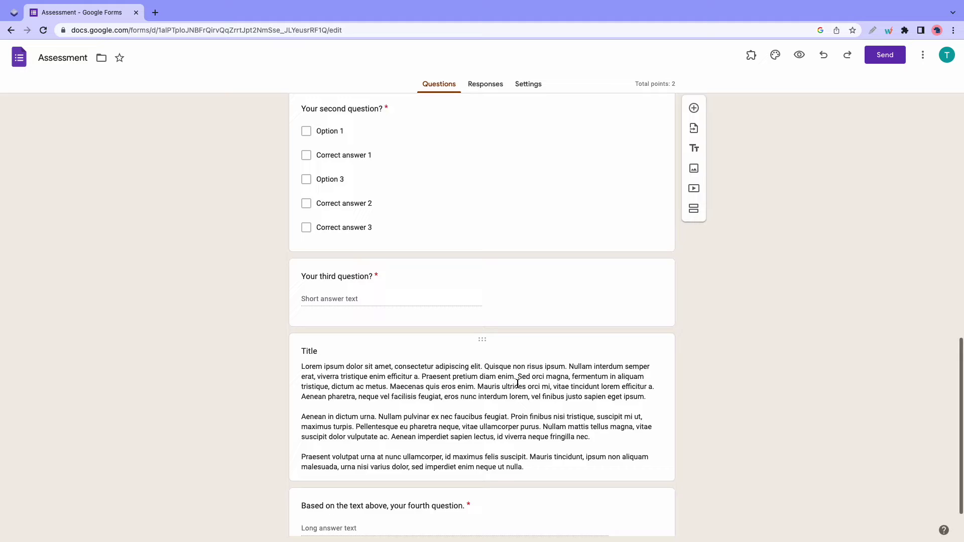
pyautogui.scroll(-1, 518, 385)
# Step: Review the form's quiz settings, then reach the add-ons marketplace from More options
pyautogui.press('Home')
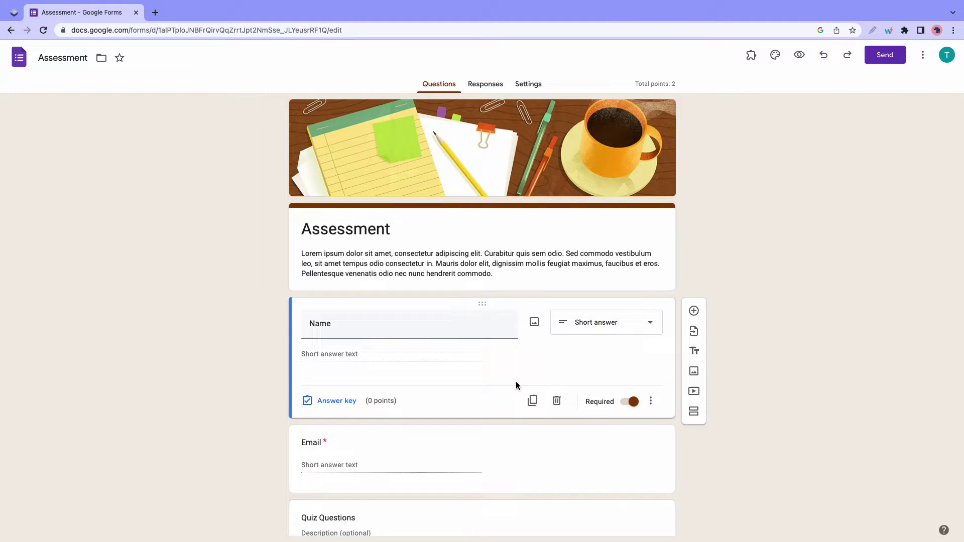
pyautogui.click(525, 87)
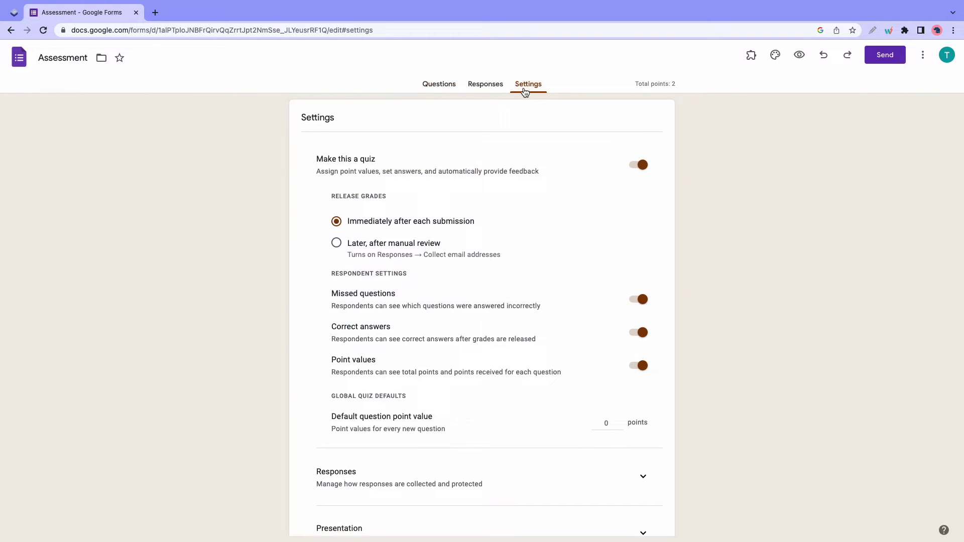
pyautogui.click(455, 89)
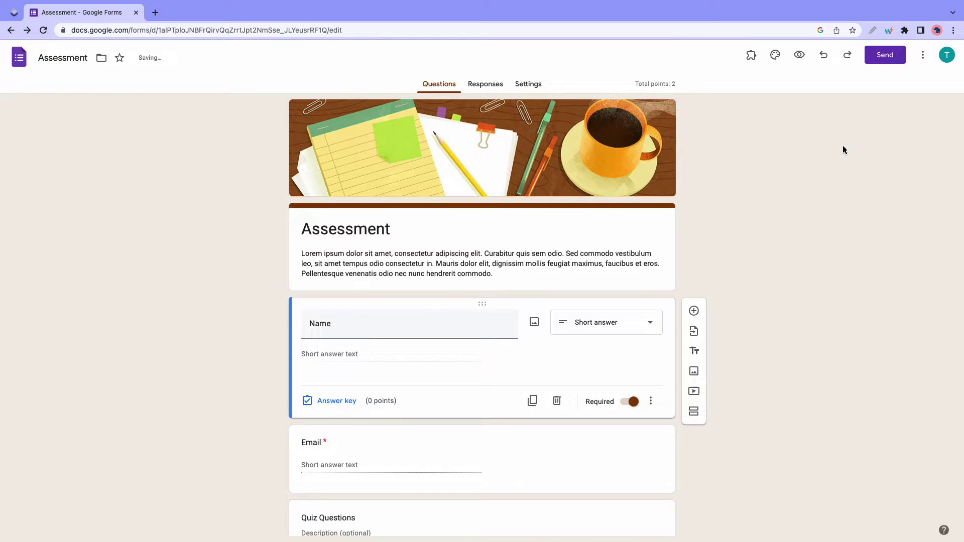
pyautogui.click(923, 59)
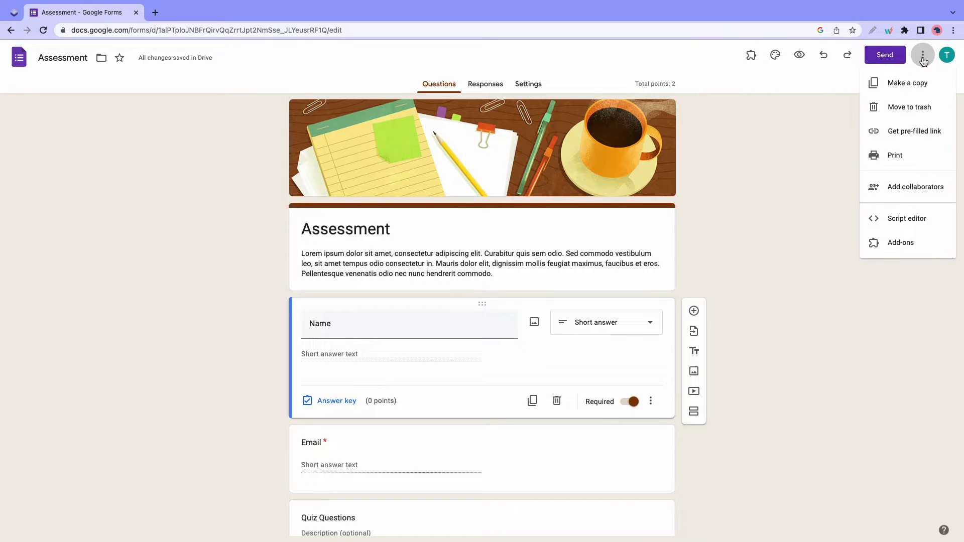
pyautogui.click(918, 243)
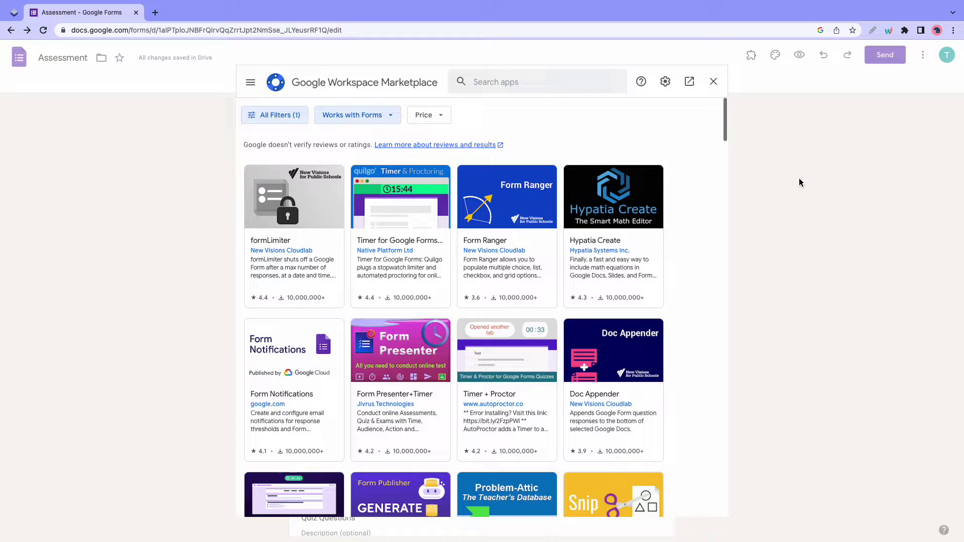
# Step: Find 'extended forms' in the Marketplace and start installing Timer for Google Forms
pyautogui.click(535, 84)
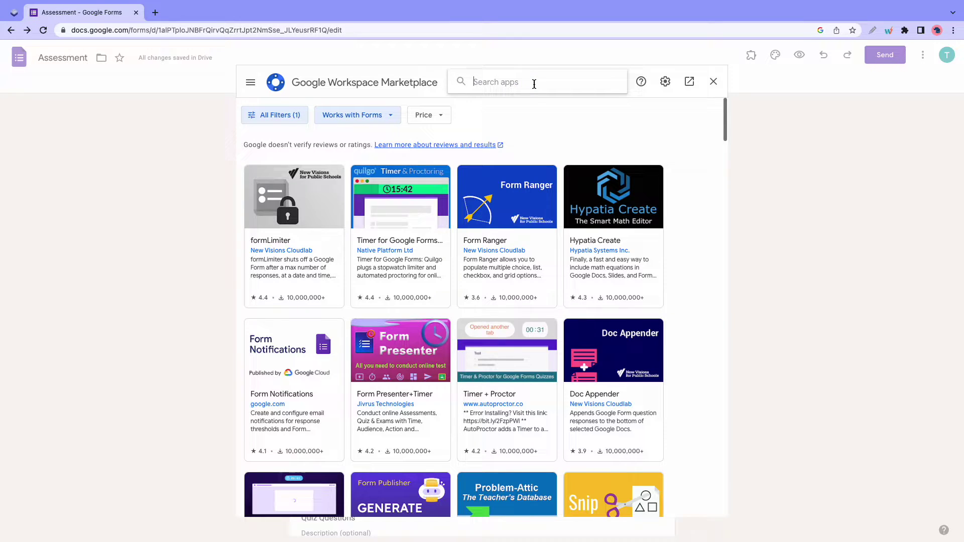
pyautogui.write('extended form')
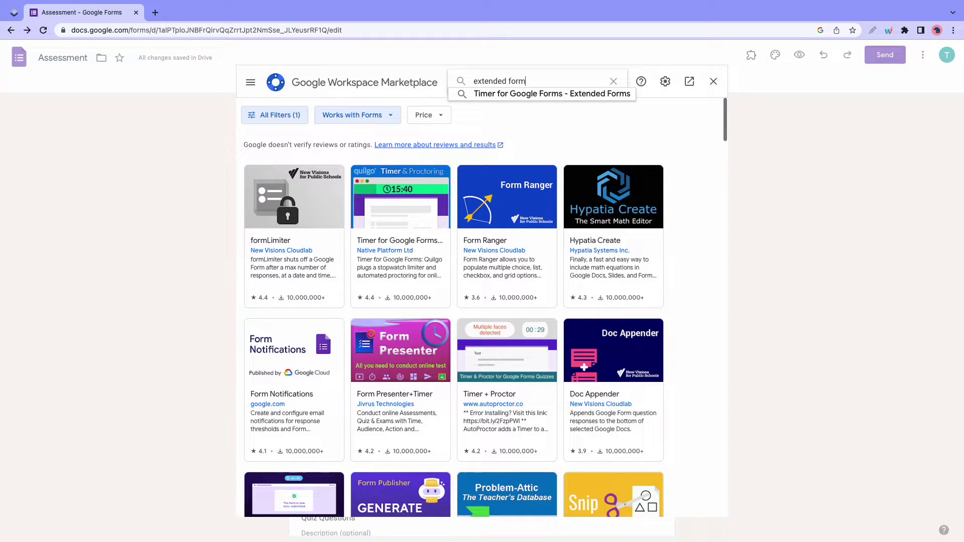
pyautogui.write('s')
pyautogui.click(518, 94)
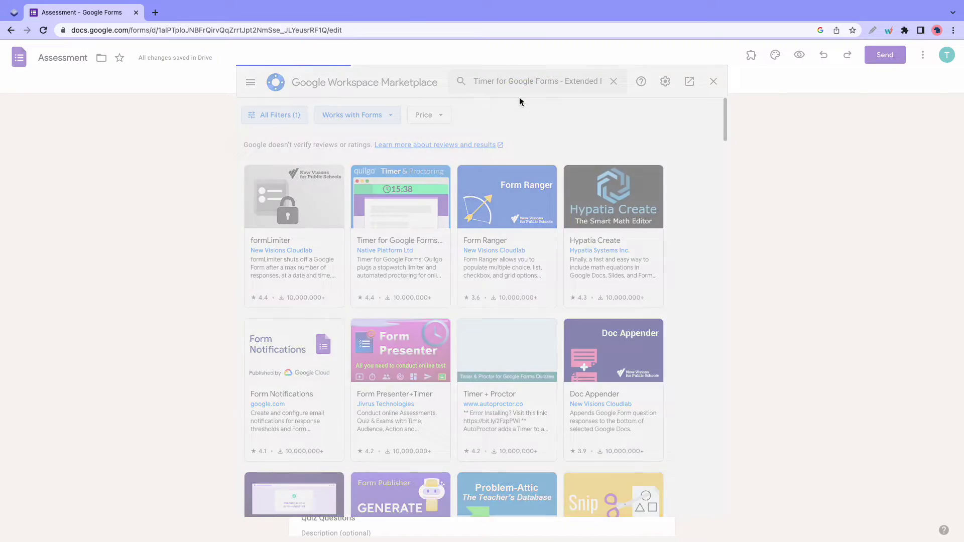
pyautogui.click(322, 207)
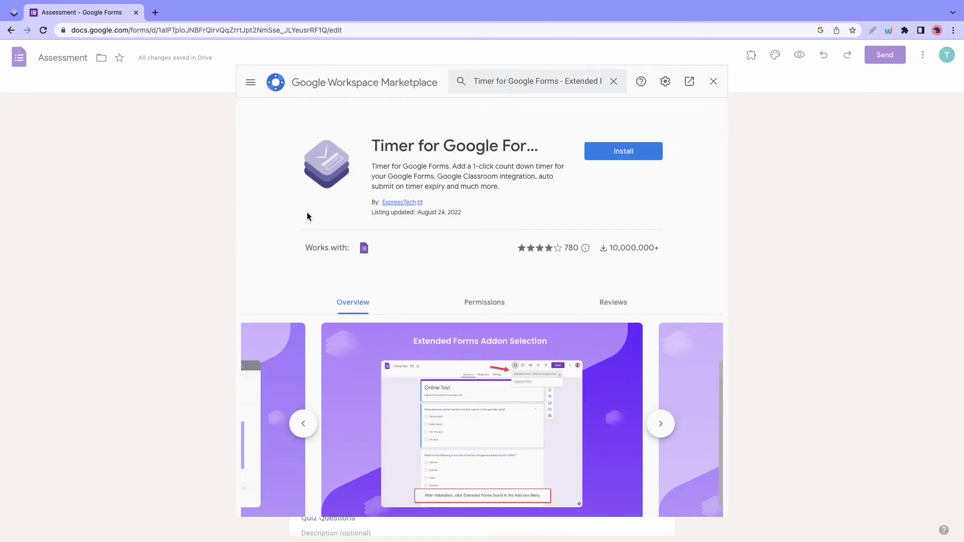
pyautogui.click(616, 154)
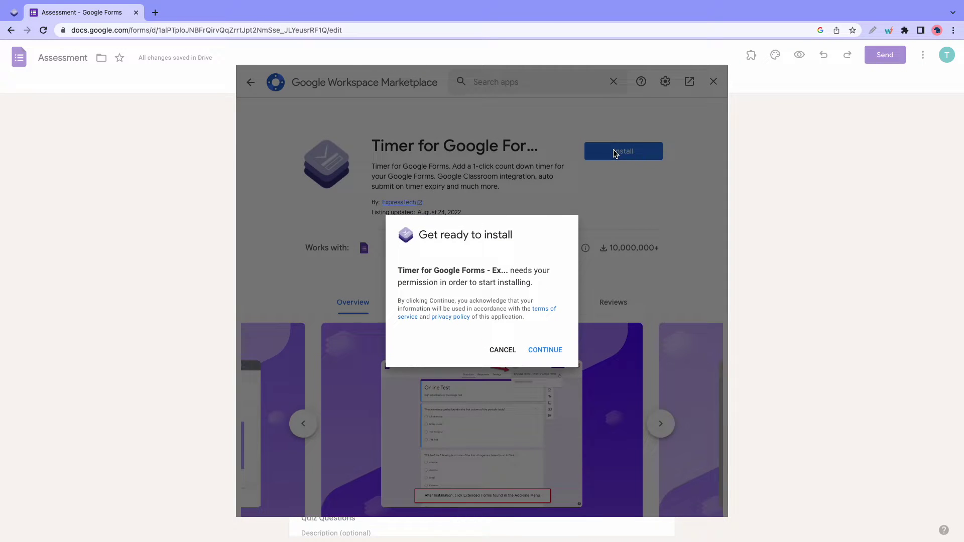
pyautogui.click(546, 351)
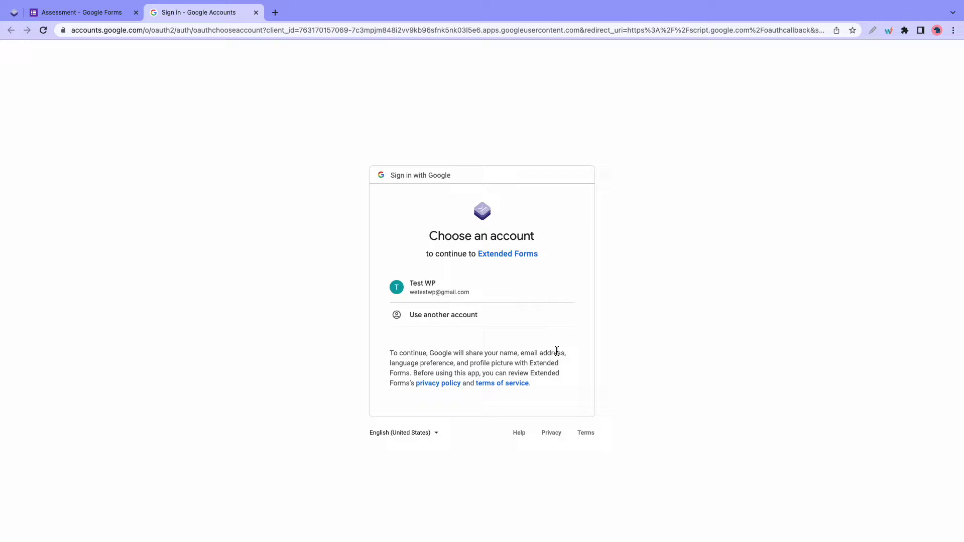
# Step: Grant Extended Forms account access and dismiss the installation confirmation
pyautogui.click(525, 294)
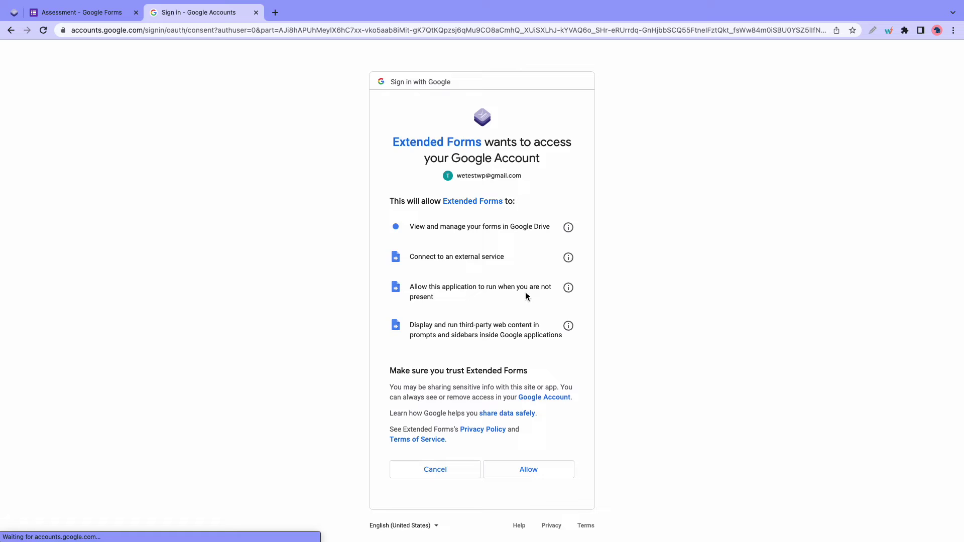
pyautogui.click(530, 467)
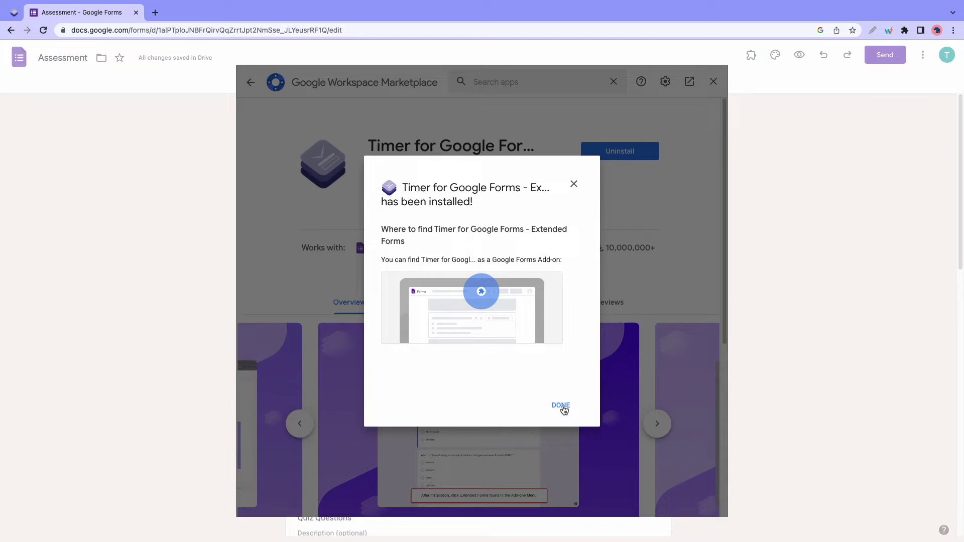
pyautogui.click(562, 407)
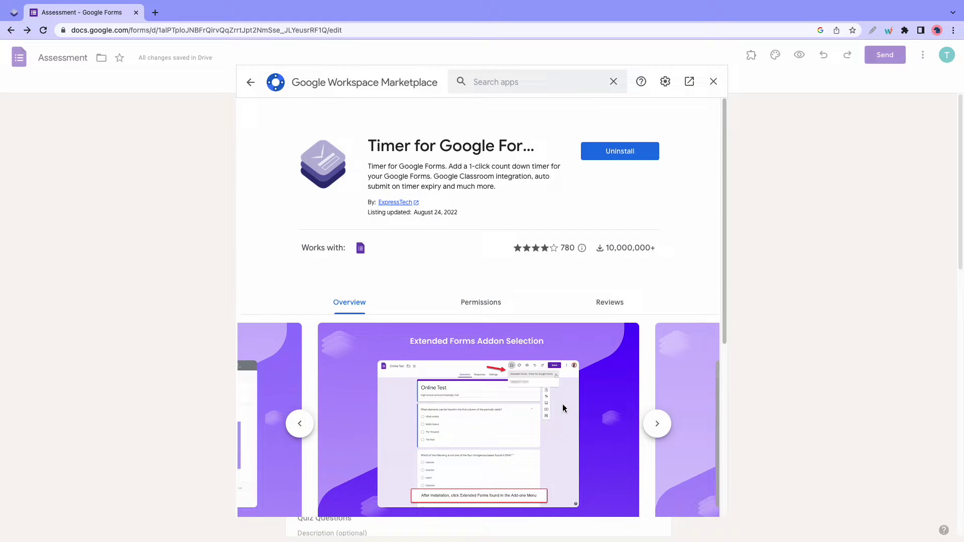
# Step: Configure the Extended Forms timer add-on and connect the Assessment form to Extendedforms.io
pyautogui.click(713, 81)
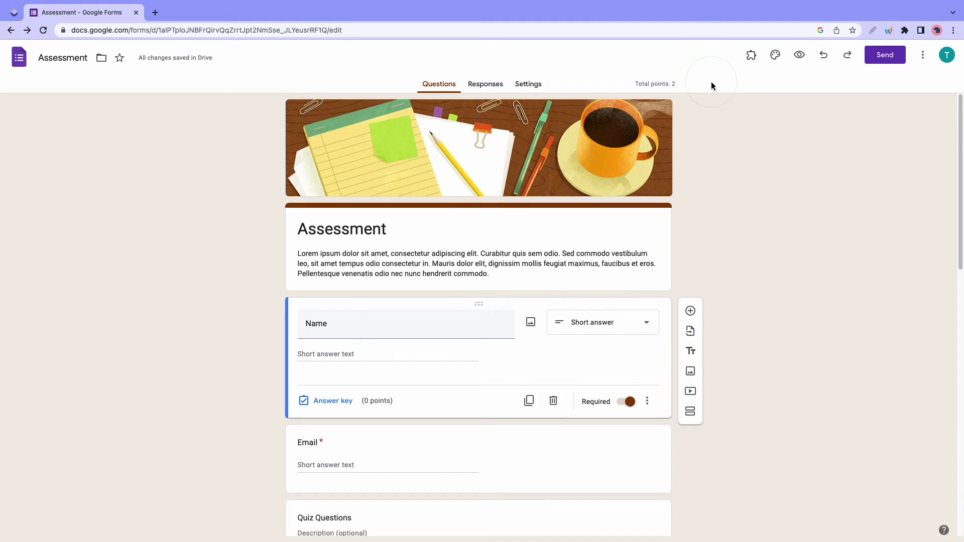
pyautogui.click(751, 56)
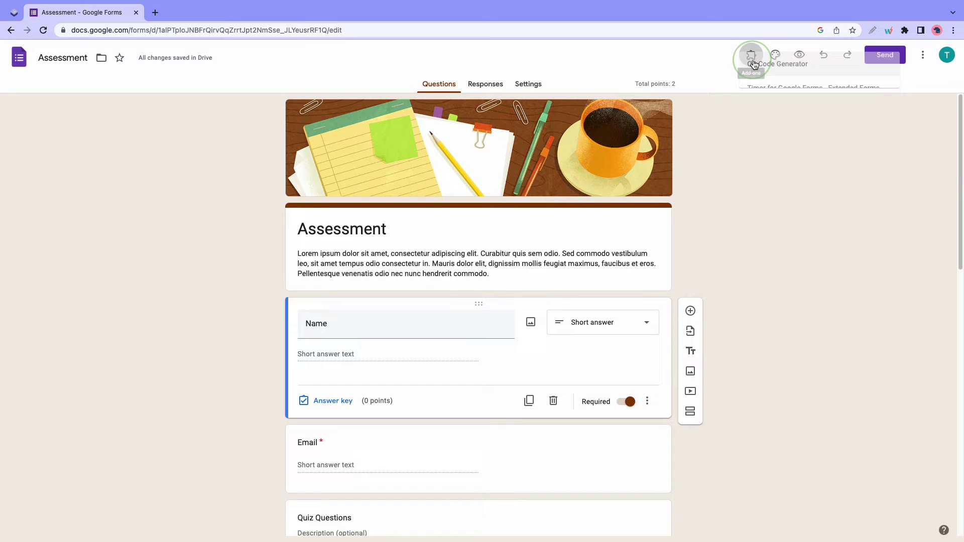
pyautogui.click(775, 107)
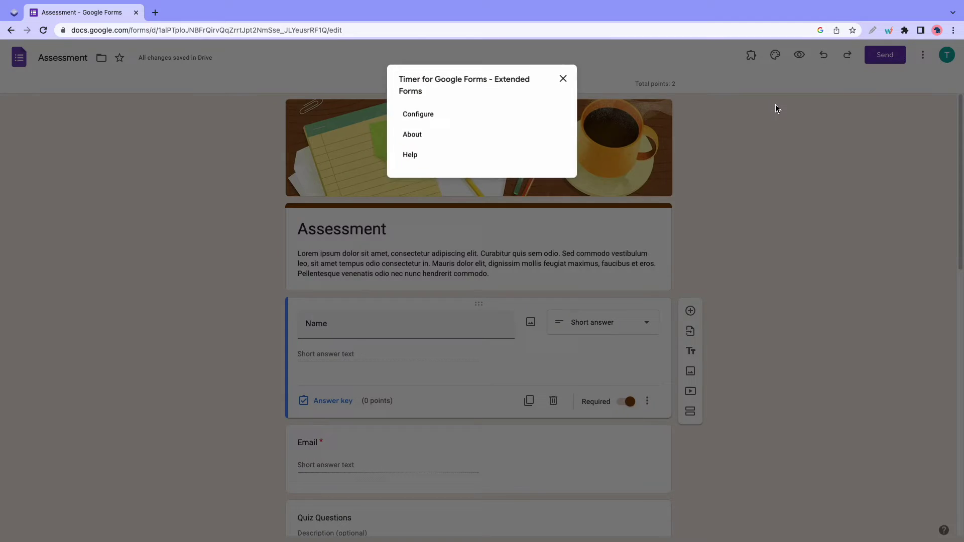
pyautogui.click(428, 116)
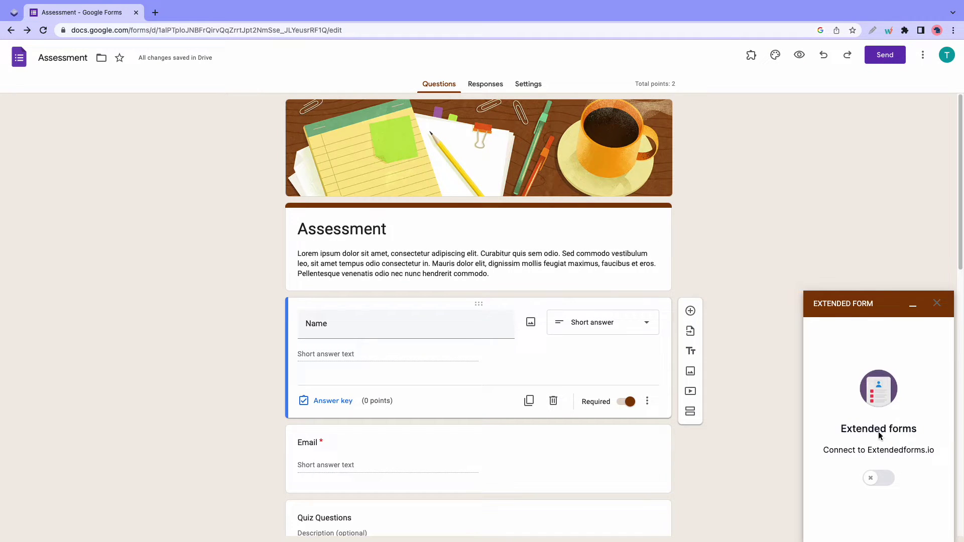
pyautogui.click(884, 481)
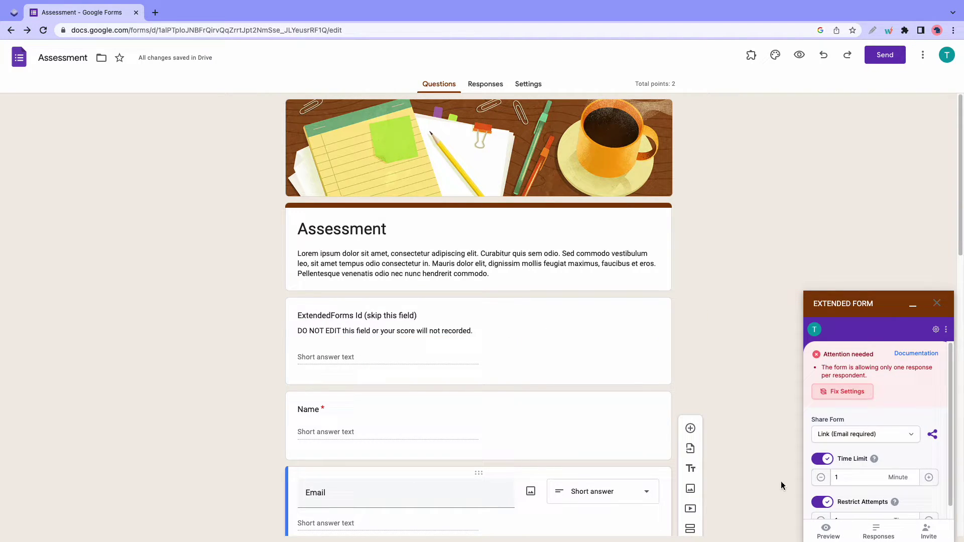
pyautogui.moveTo(478, 341)
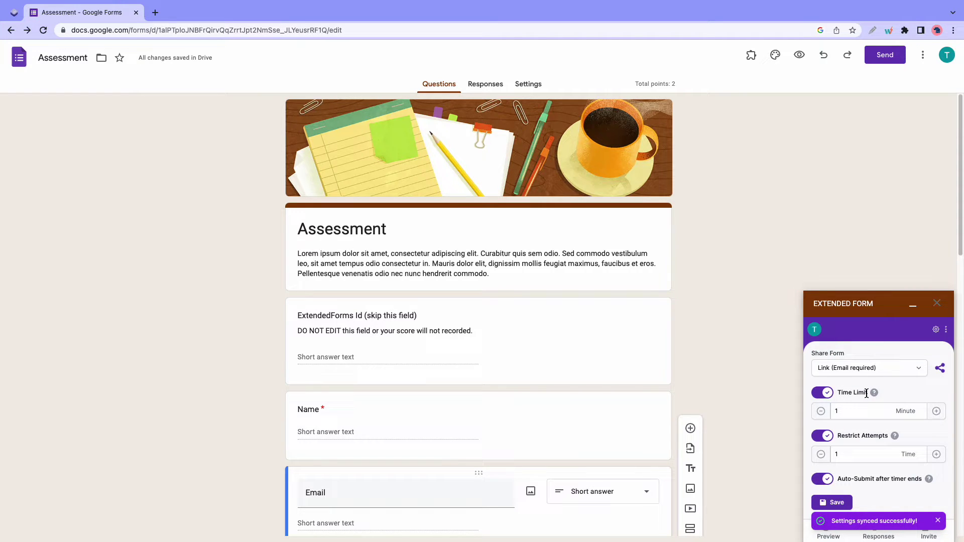
# Step: Keep email-required link sharing and set the time limit to 1 minute
pyautogui.click(918, 369)
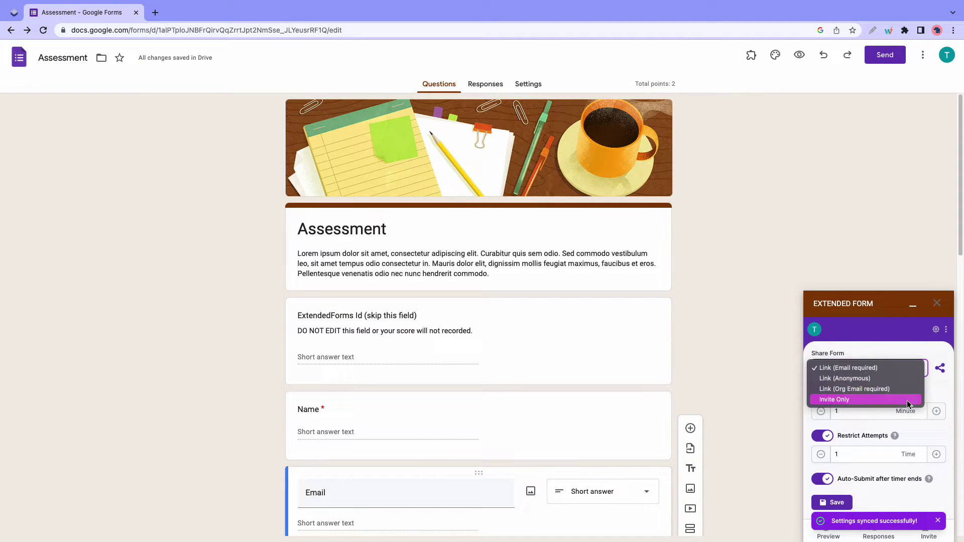
pyautogui.click(927, 397)
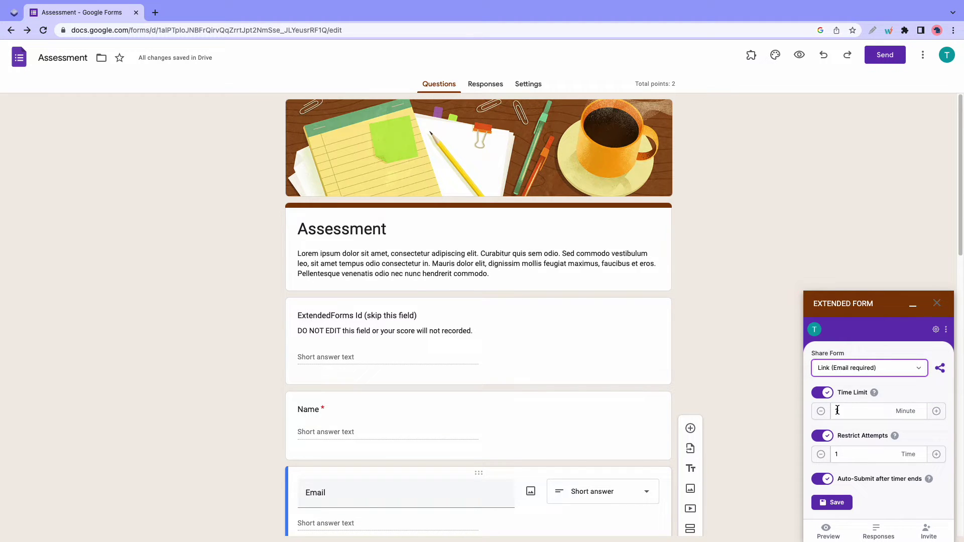
pyautogui.click(936, 411)
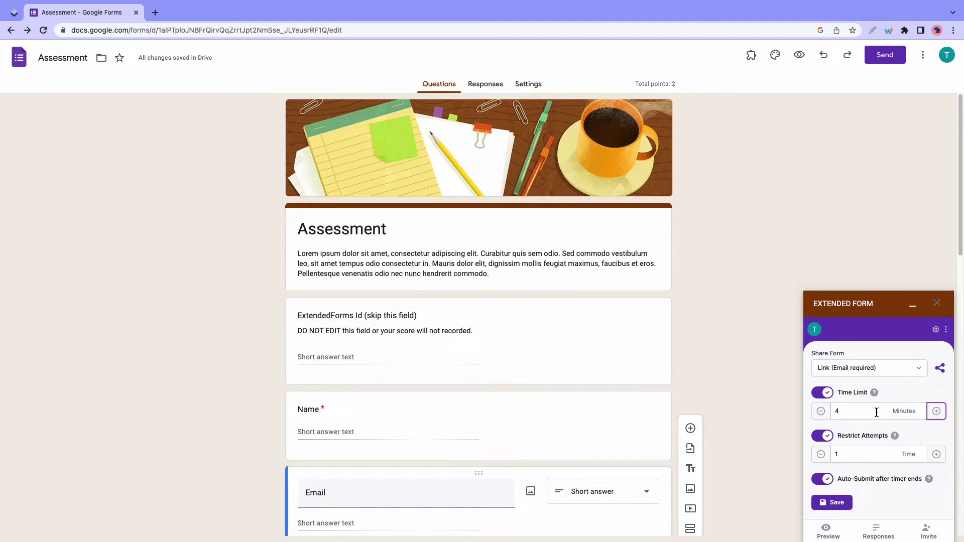
pyautogui.click(821, 411)
pyautogui.click(820, 411)
pyautogui.click(836, 413)
pyautogui.press('BackSpace')
# Step: Keep auto-submit after the timer on and save the timer settings
pyautogui.click(826, 483)
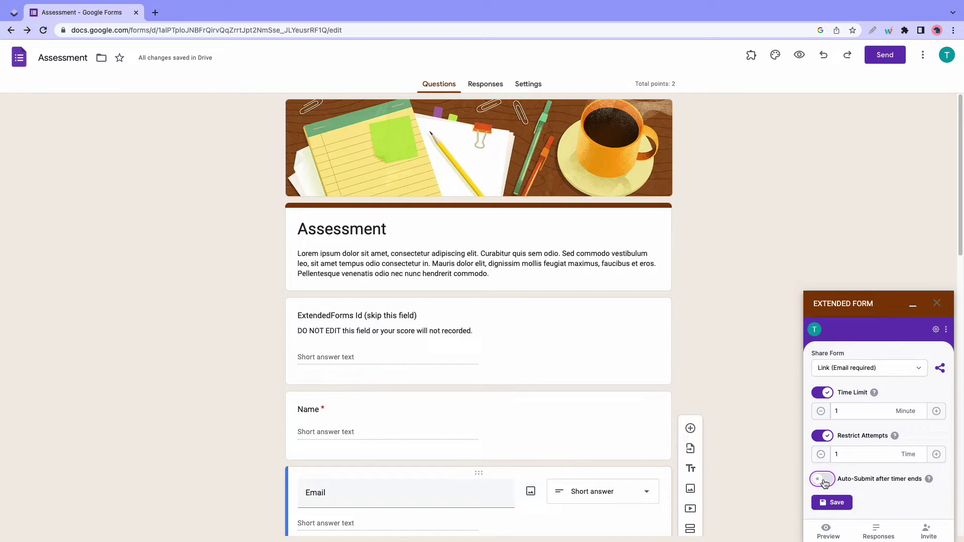
pyautogui.click(825, 484)
pyautogui.click(836, 503)
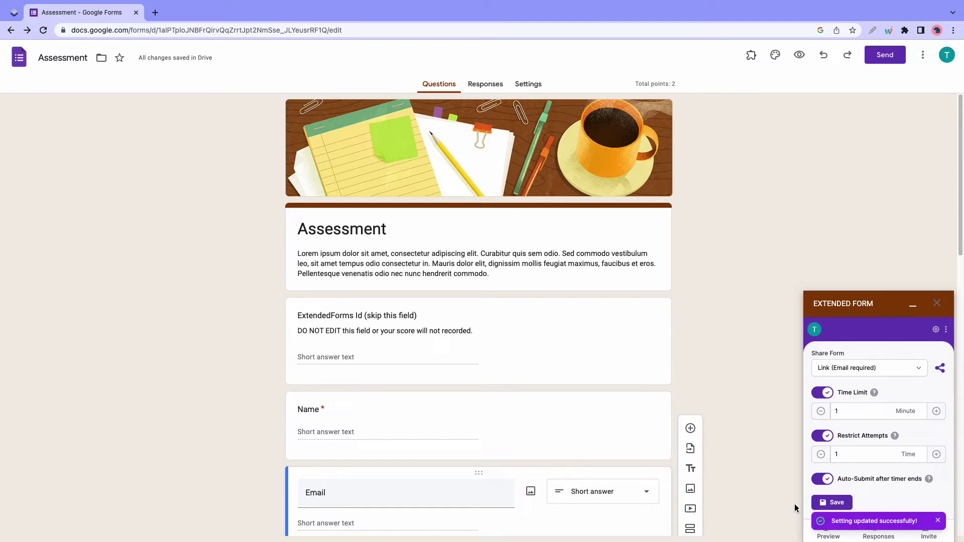
# Step: Start the timed quiz preview and fill in the Name and Email answers
pyautogui.click(938, 526)
pyautogui.click(828, 533)
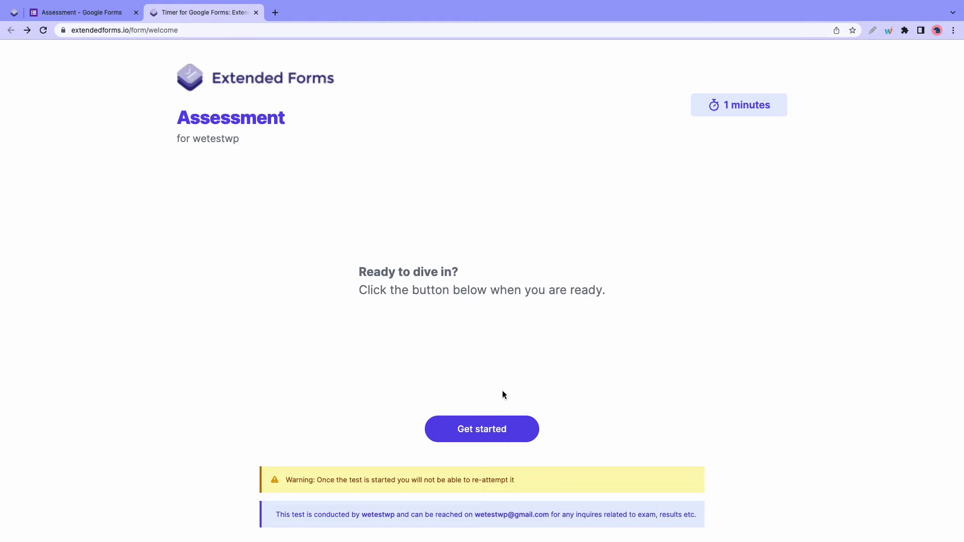
pyautogui.click(478, 430)
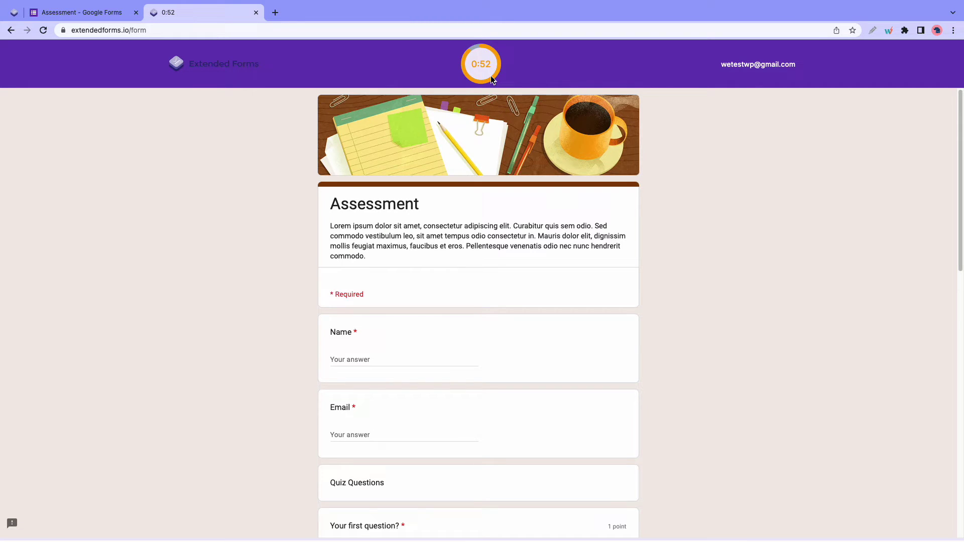
pyautogui.click(427, 359)
pyautogui.scroll(-4, 419, 360)
pyautogui.scroll(1, 420, 360)
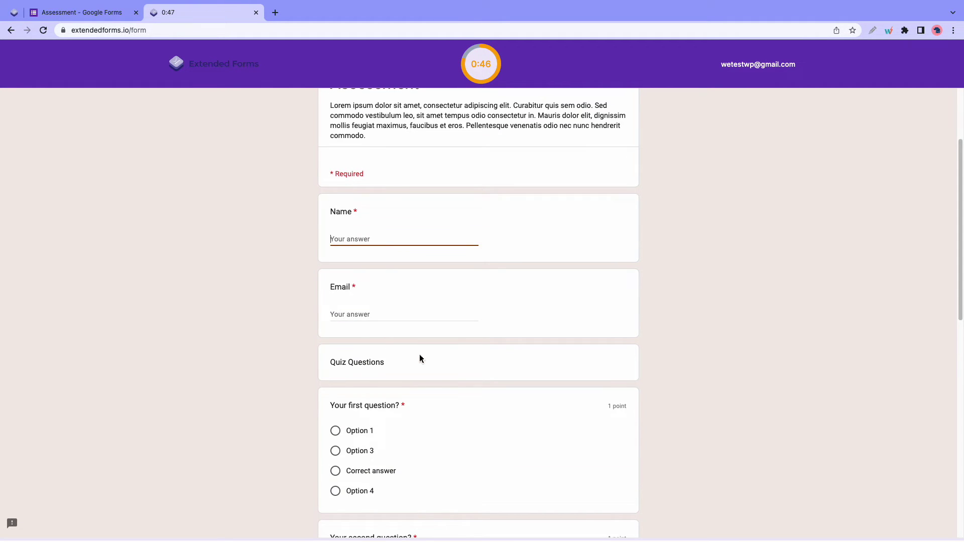
pyautogui.write('Thomas Jones')
pyautogui.click(409, 317)
pyautogui.press('super+v')
pyautogui.scroll(-1, 325, 388)
# Step: Answer the four questions with Option 3, Correct answer 3, Option 1 and the fourth response
pyautogui.click(334, 390)
pyautogui.scroll(-2, 338, 399)
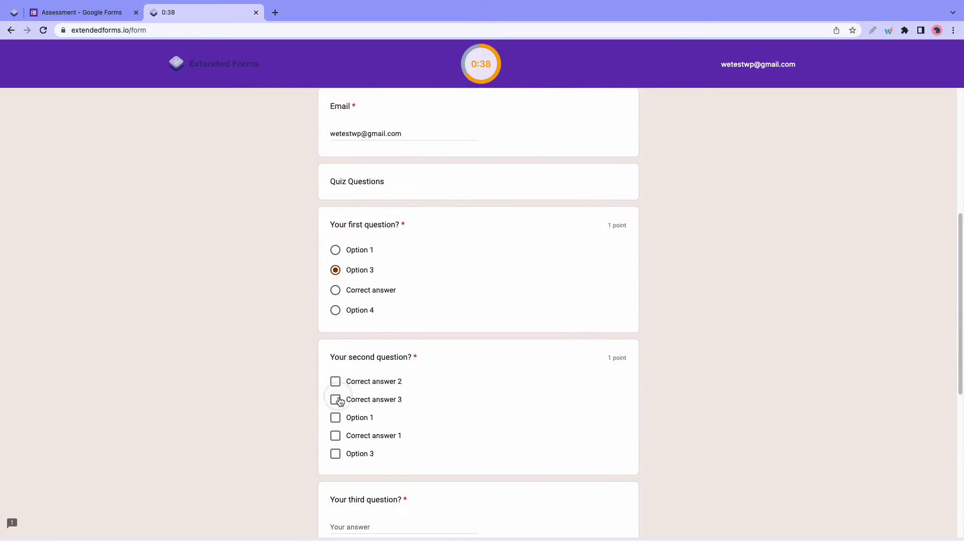
pyautogui.click(335, 417)
pyautogui.scroll(-2, 354, 430)
pyautogui.click(382, 402)
pyautogui.write('Answer')
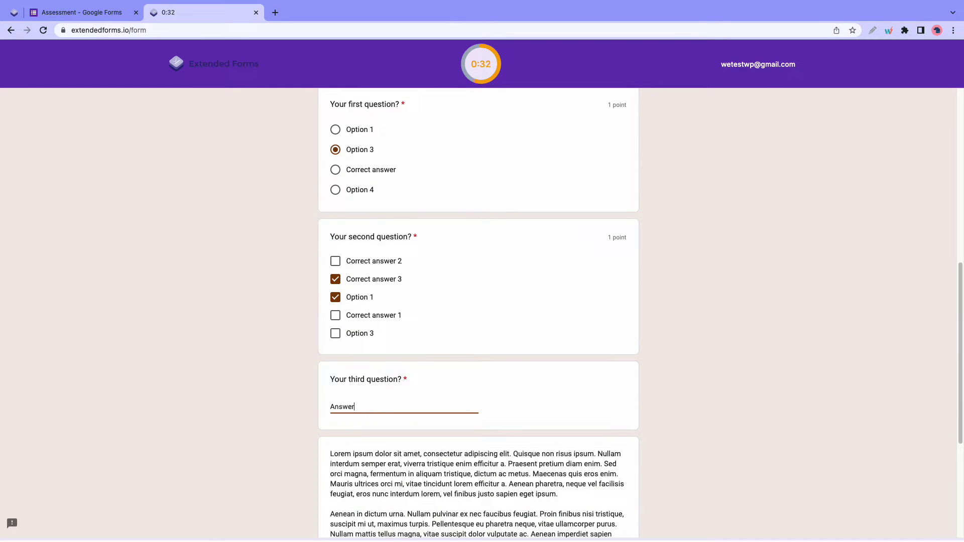
pyautogui.scroll(-5, 382, 402)
pyautogui.click(396, 458)
pyautogui.write('Answer')
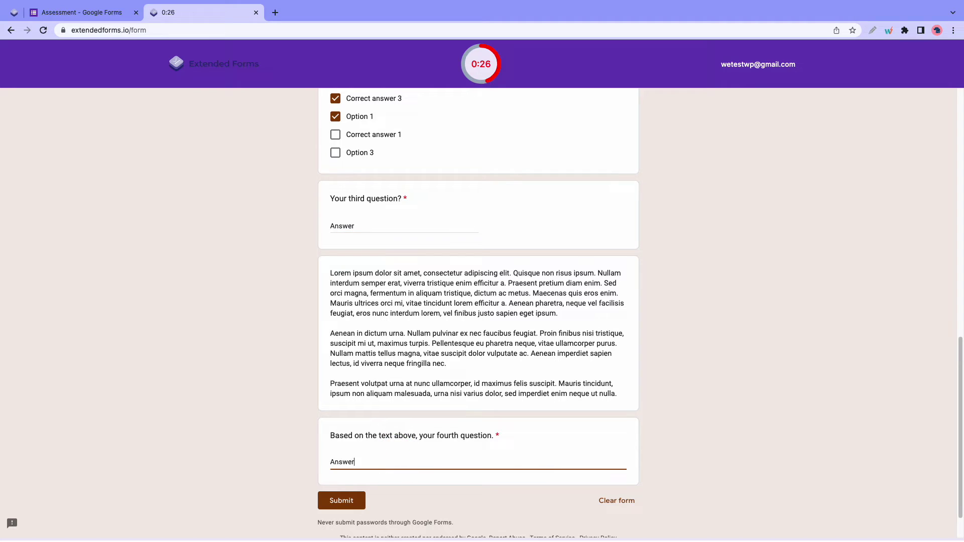
pyautogui.scroll(15, 406, 455)
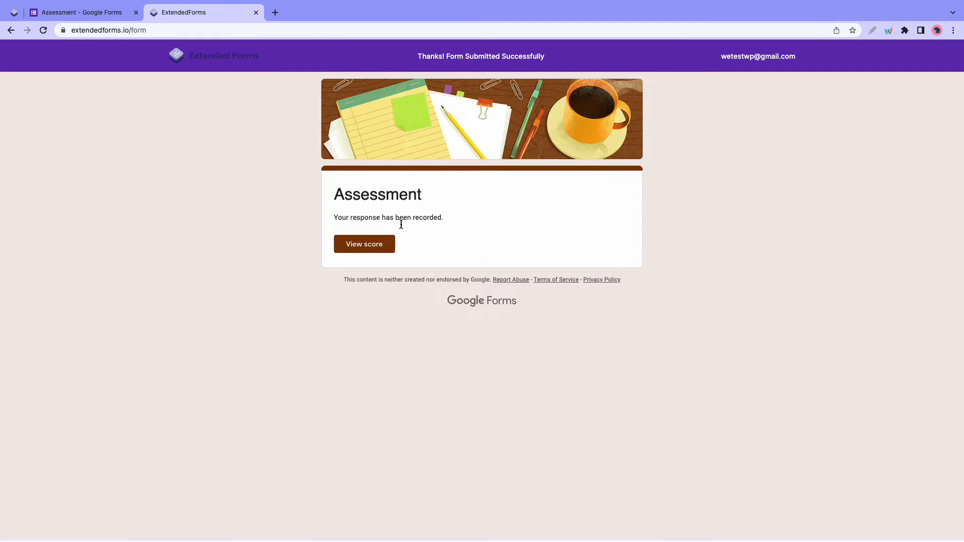
# Step: Review the scored late response, then return to the Extended Forms dashboard of all responses
pyautogui.click(255, 12)
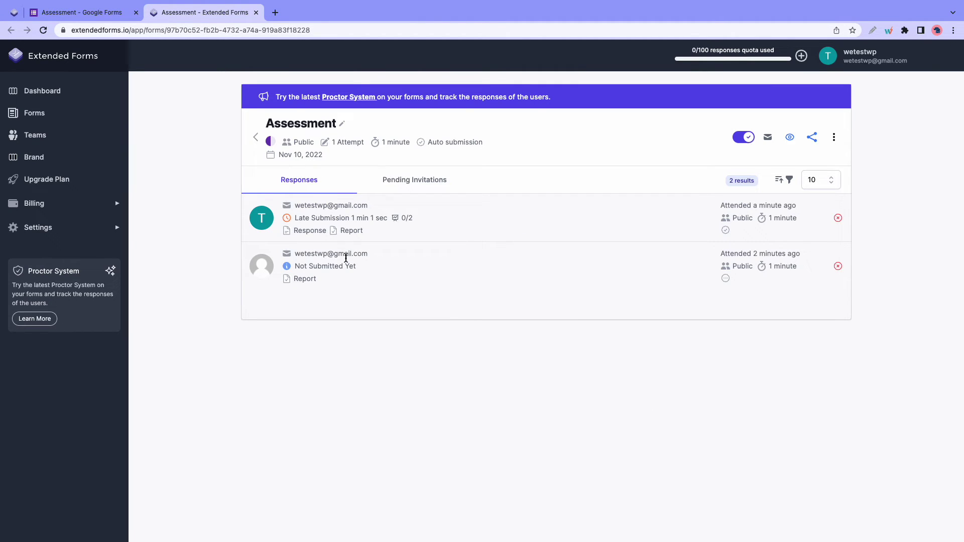
pyautogui.click(315, 234)
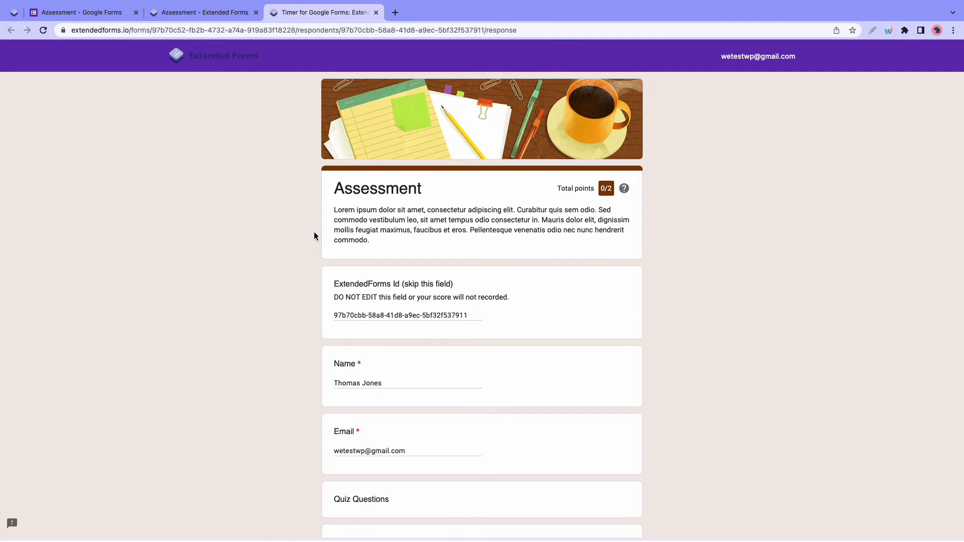
pyautogui.scroll(-3, 314, 236)
pyautogui.scroll(-3, 315, 237)
pyautogui.scroll(-2, 315, 236)
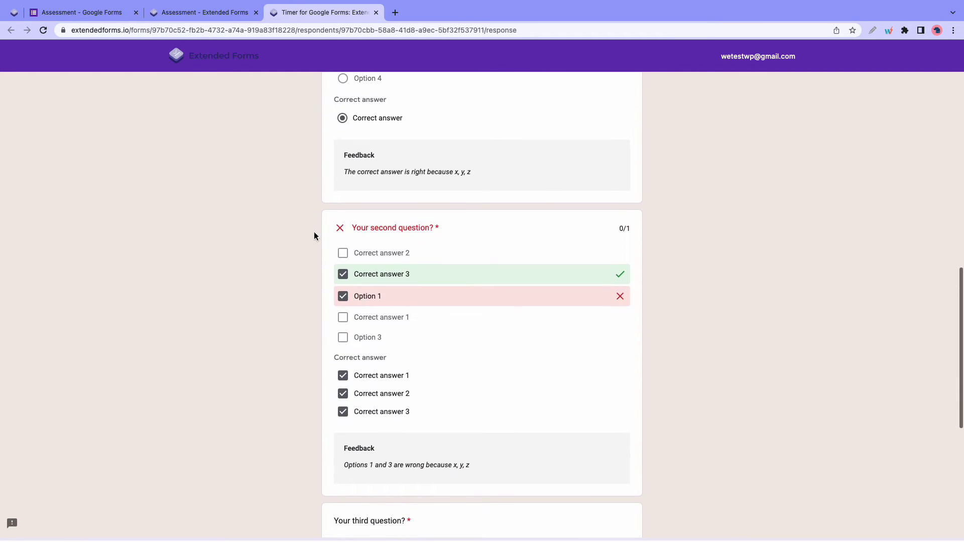
pyautogui.scroll(2, 314, 237)
pyautogui.scroll(6, 315, 236)
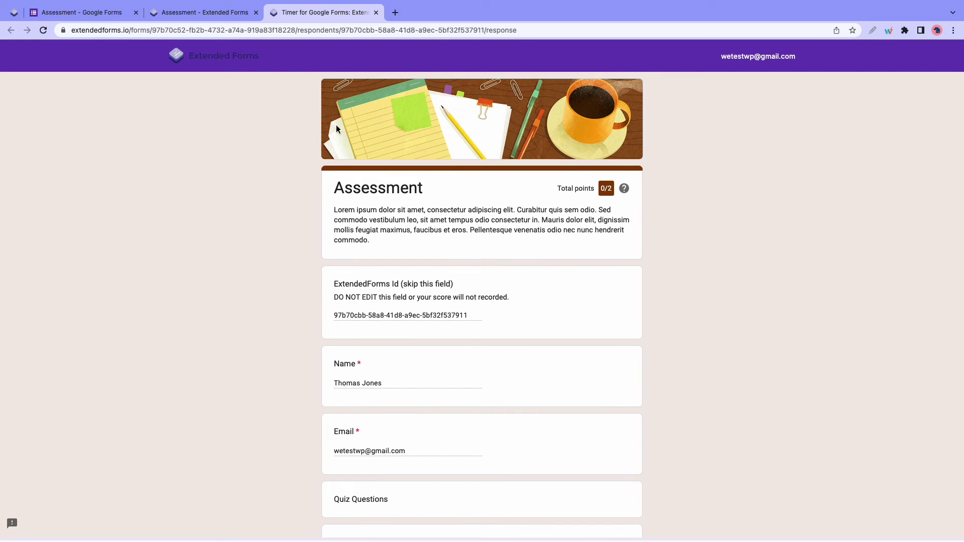
pyautogui.click(376, 12)
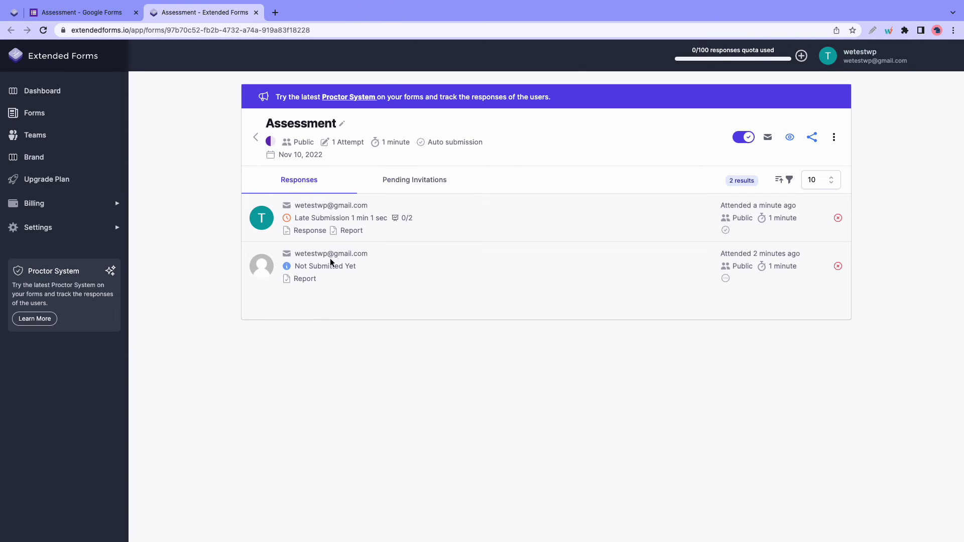
pyautogui.click(66, 97)
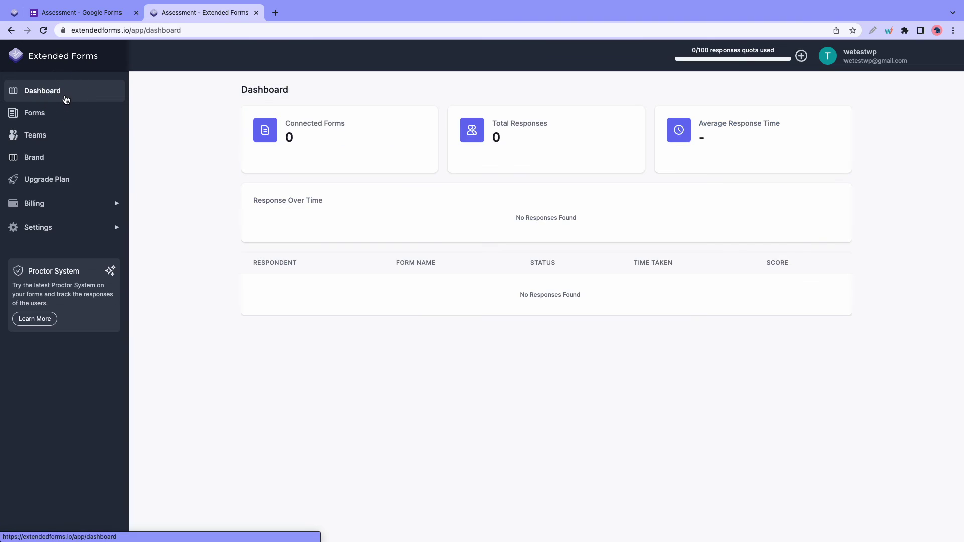